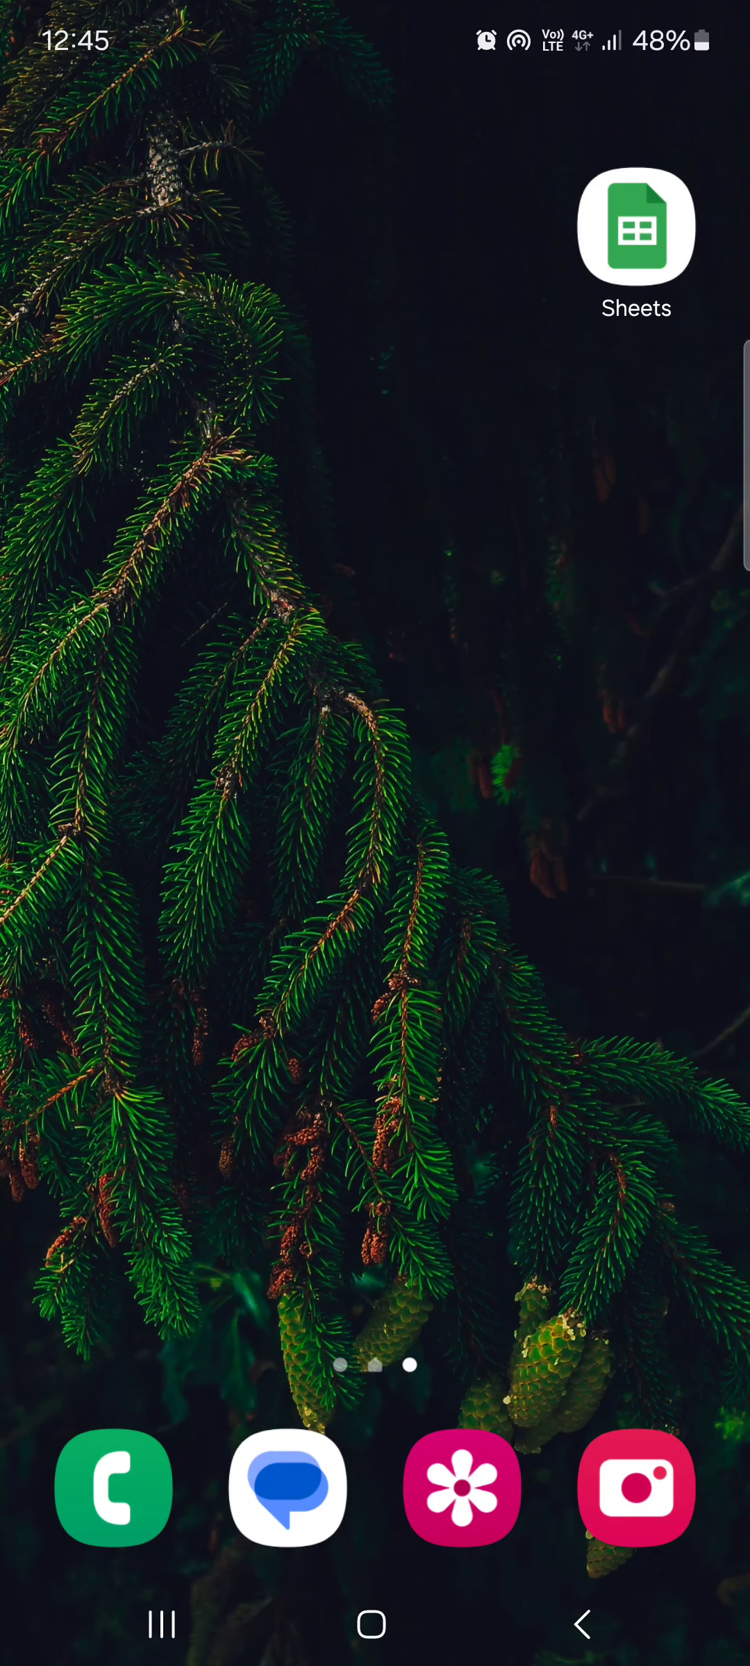
Launch Google Sheets and open the top-right Untitled spreadsheet from the recent files.
drag(632, 1302, 631, 1033)
drag(376, 521, 376, 1172)
click(664, 241)
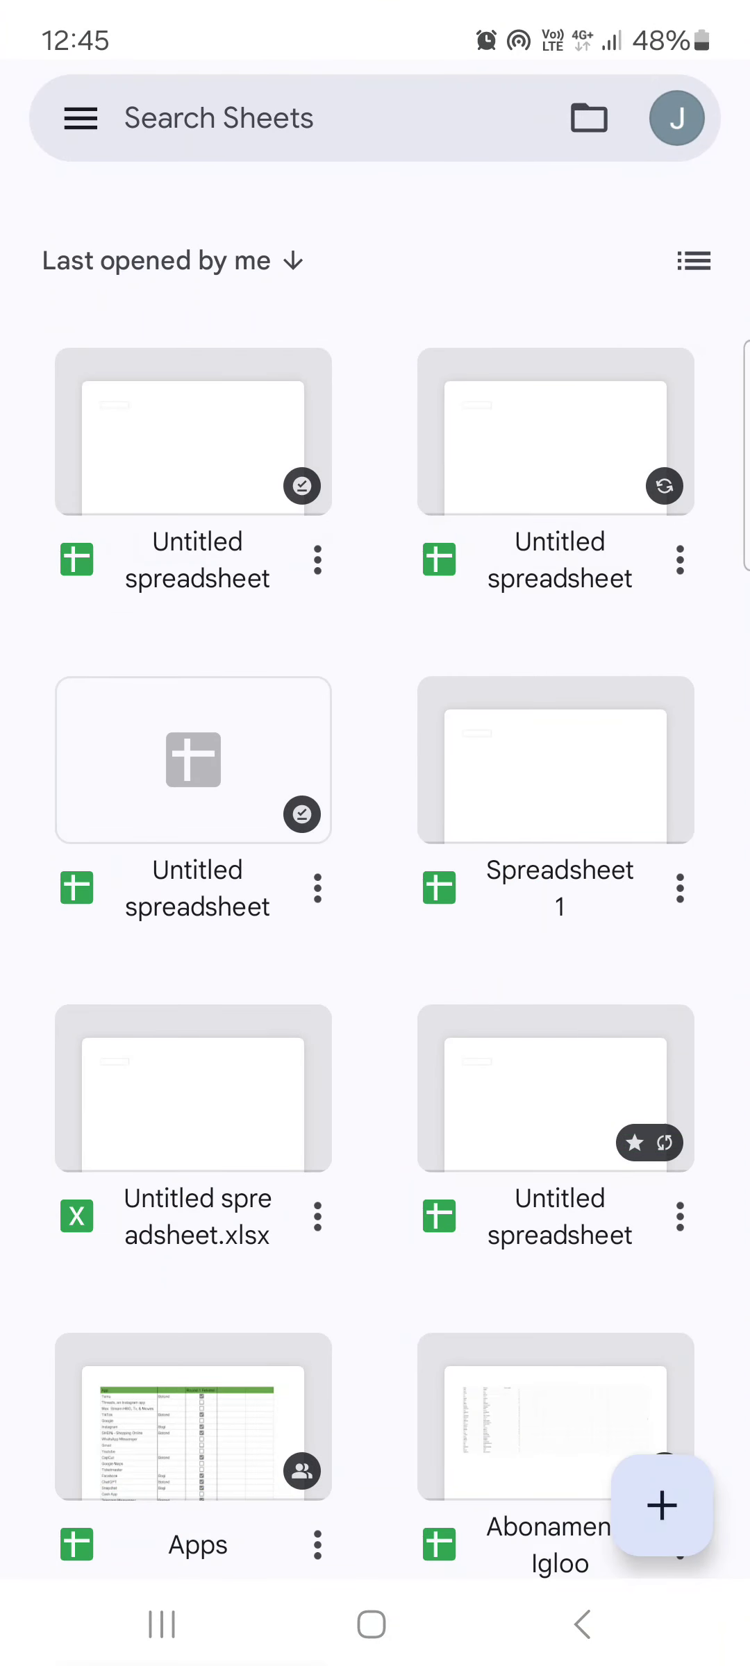
click(537, 438)
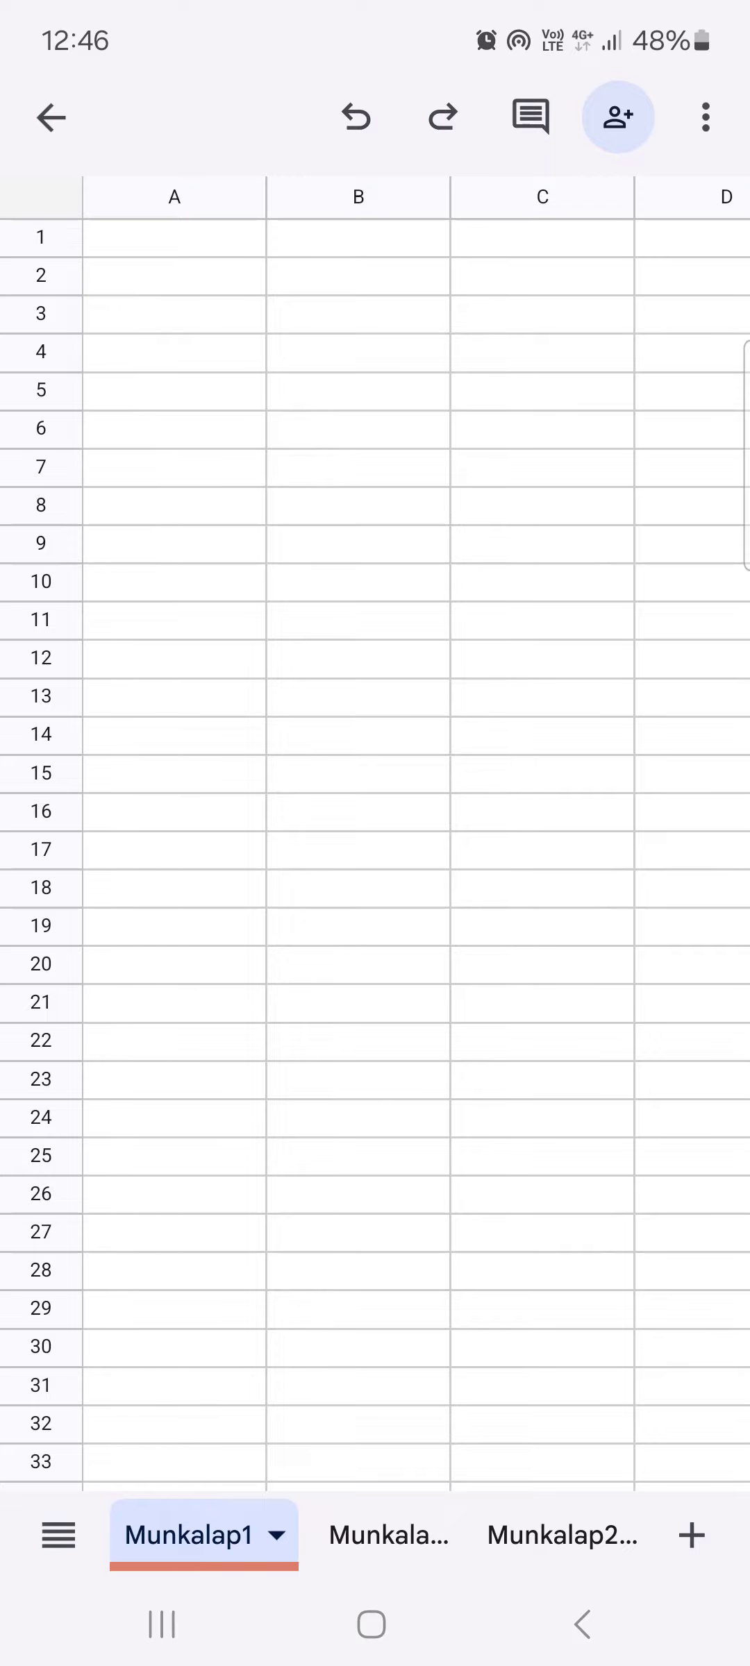
Use Move right in the Munkalap1 tab menu to shift it one place right.
click(203, 1535)
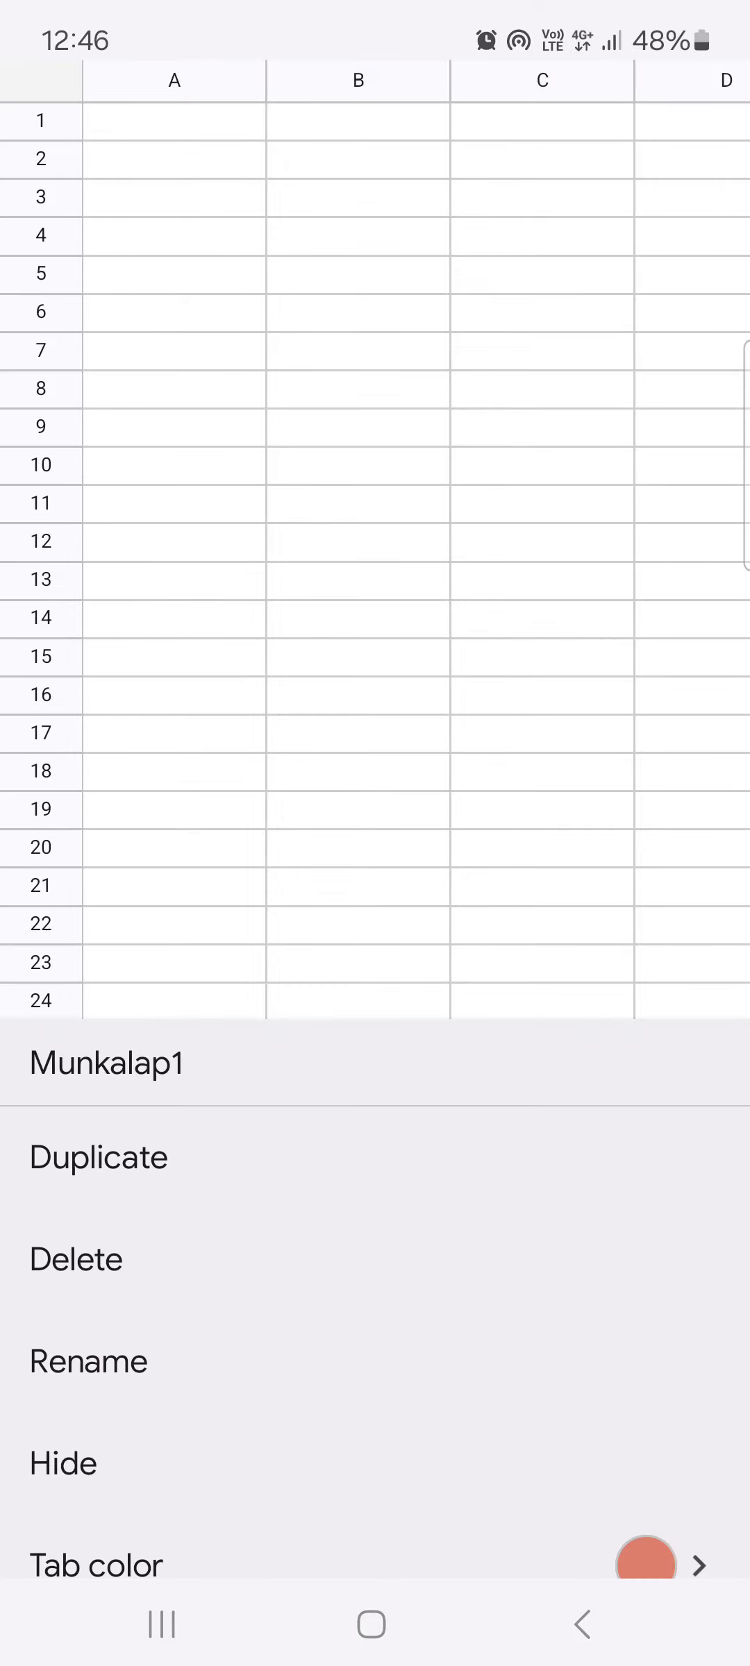
drag(393, 1497, 387, 1234)
click(377, 924)
click(202, 1535)
drag(393, 1497, 391, 1251)
drag(459, 1433, 460, 1224)
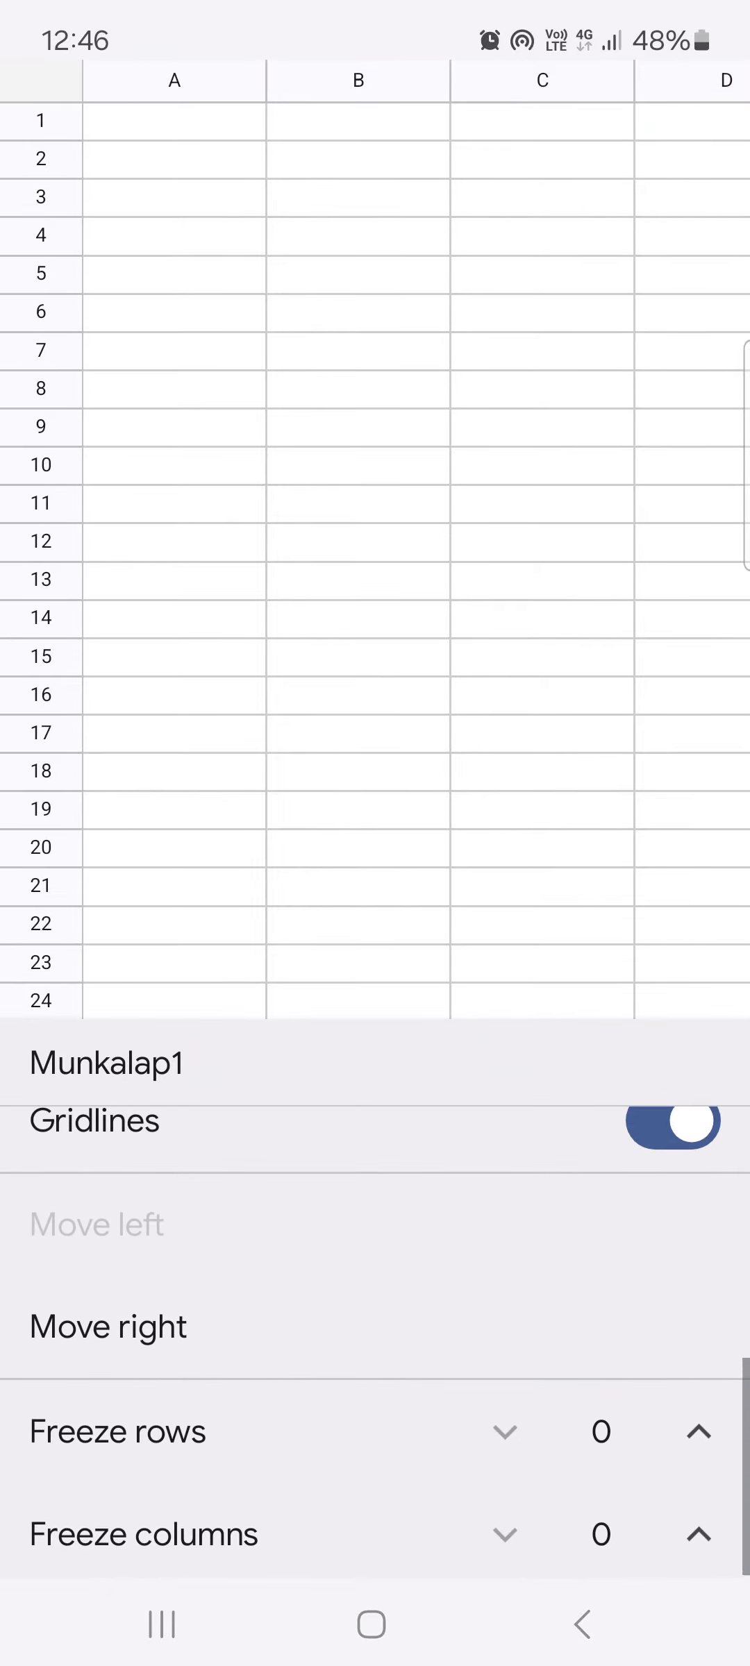
drag(212, 1314, 211, 1498)
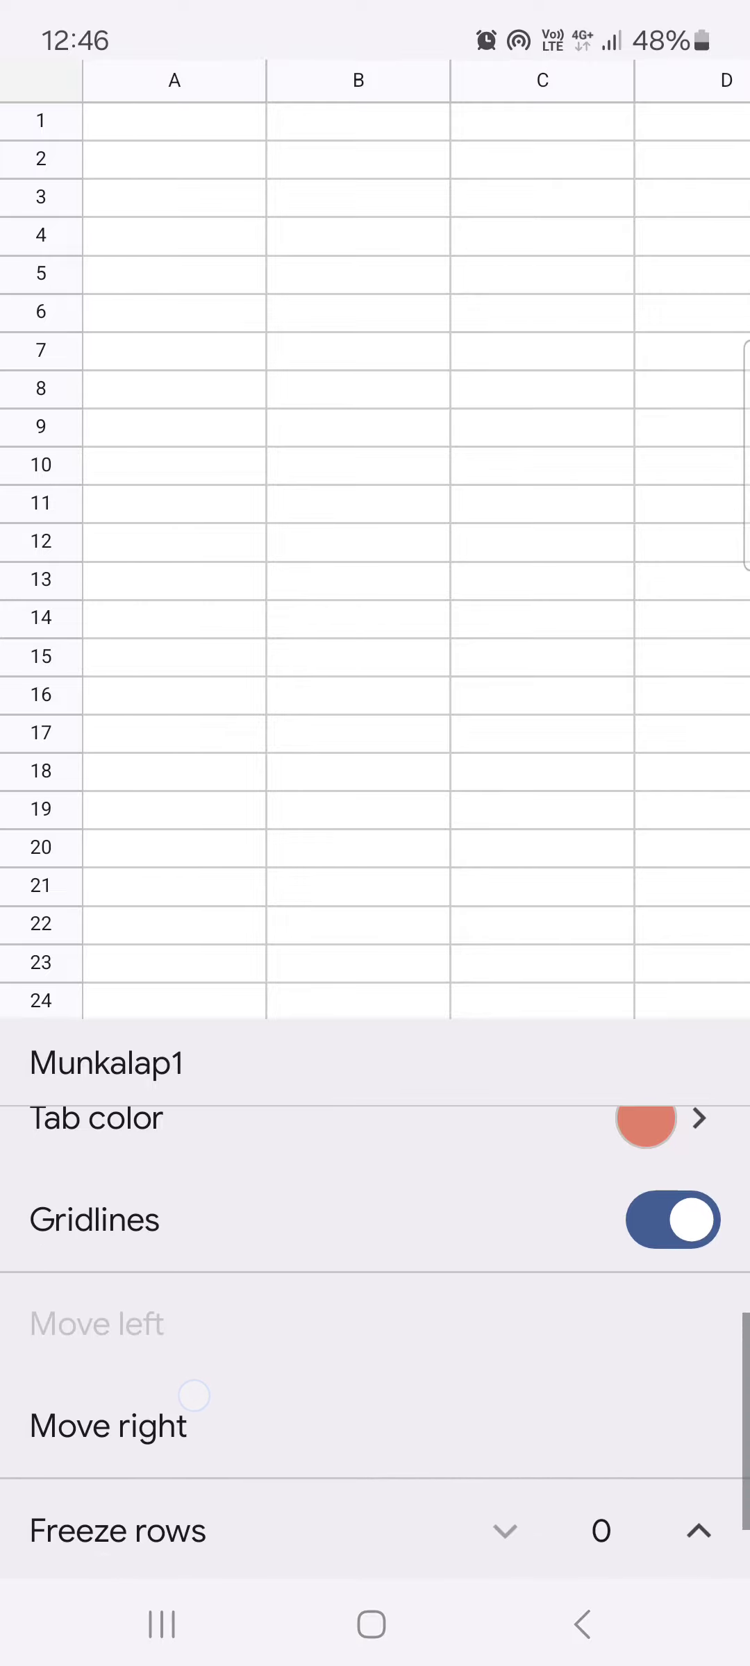
click(261, 1432)
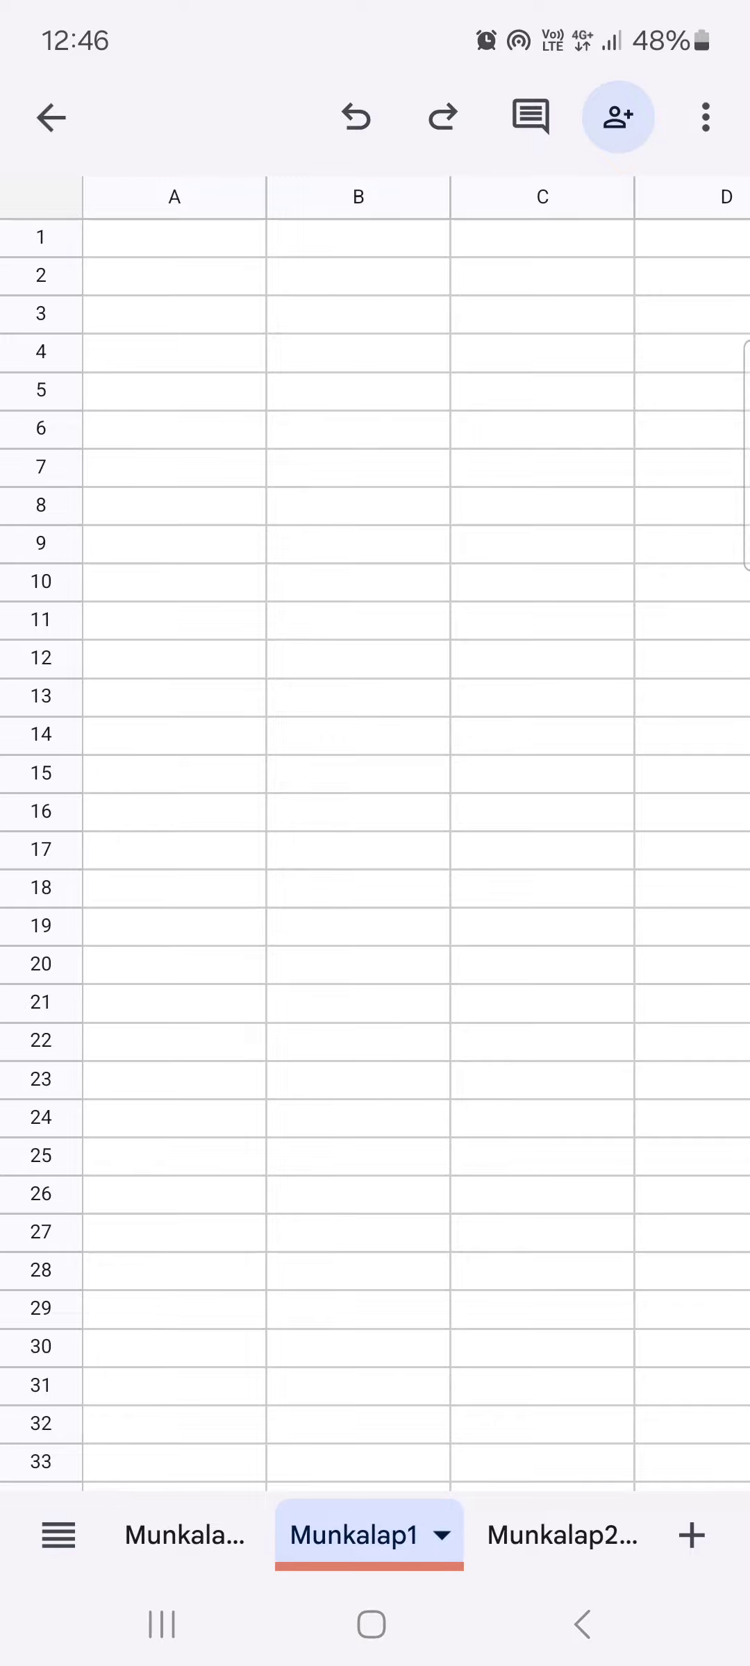
Move Munkalap1 right once more from its tab menu, then scroll the tab bar to check.
click(417, 1536)
drag(400, 1436, 319, 1224)
click(320, 1218)
click(534, 1554)
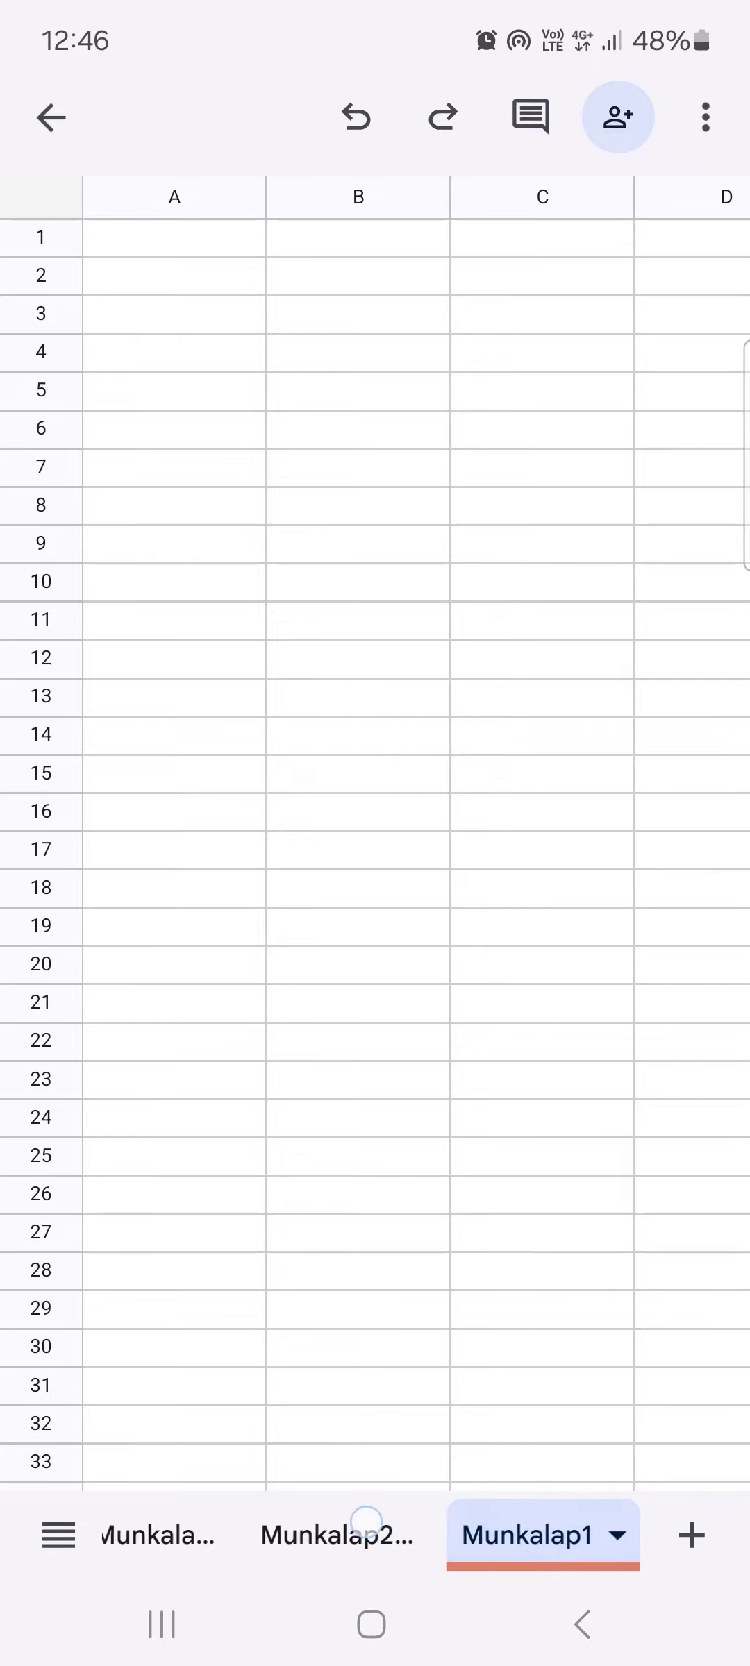
drag(521, 1538, 315, 1515)
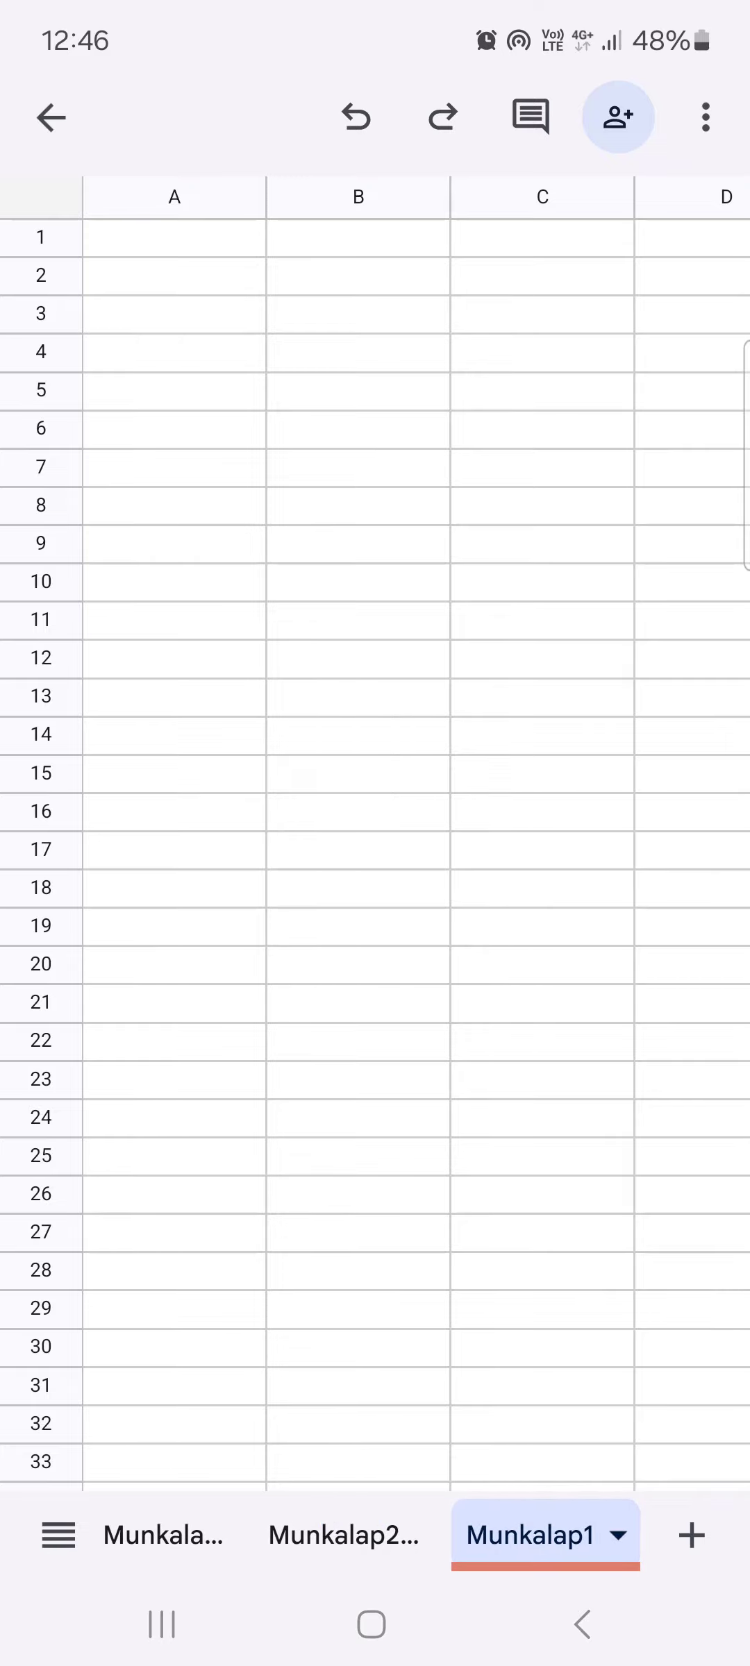